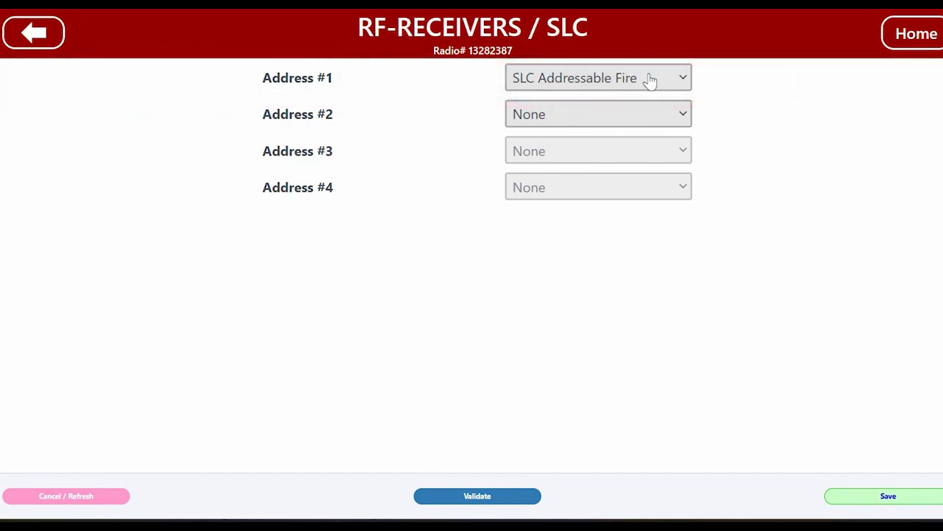
Step: Check the device options for Address #2, keep it at None, and save the RF-Receivers / SLC settings
{"action": "left_click", "coordinate": [520, 119]}
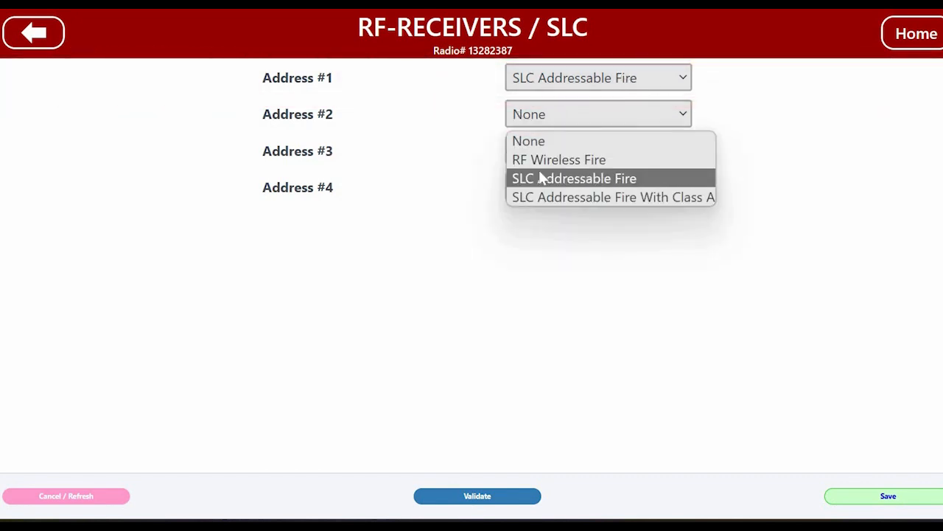
{"action": "left_click", "coordinate": [532, 87]}
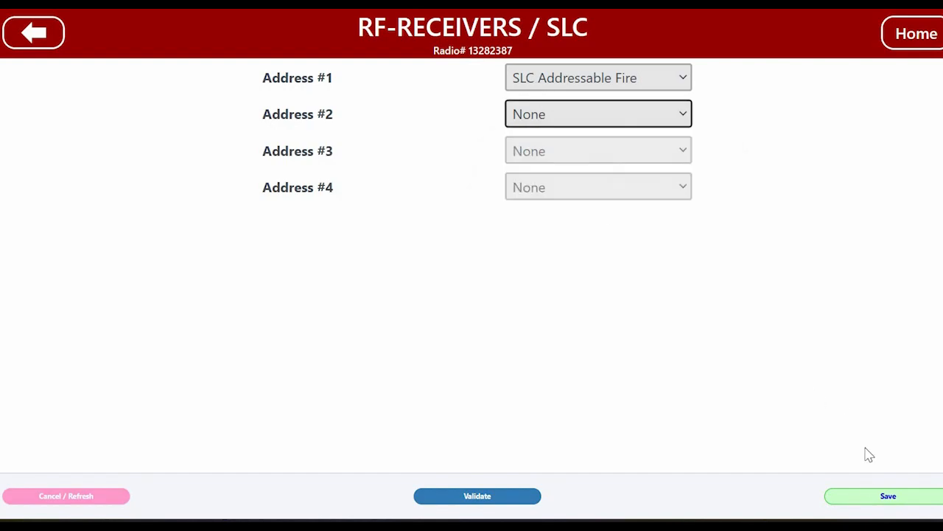
{"action": "left_click", "coordinate": [868, 496]}
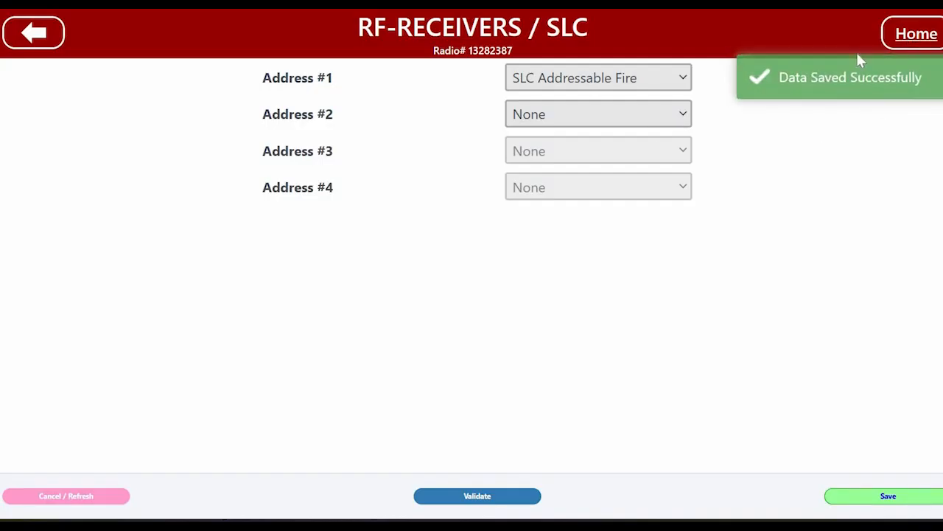
Step: Open the zone assignments and review the zone list from zone 1 to zone 16
{"action": "left_click", "coordinate": [911, 34]}
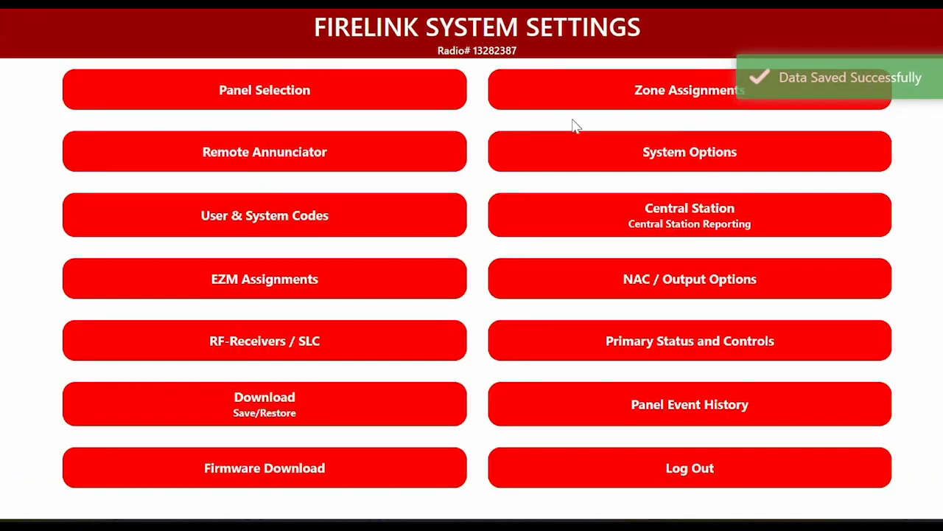
{"action": "left_click", "coordinate": [622, 90]}
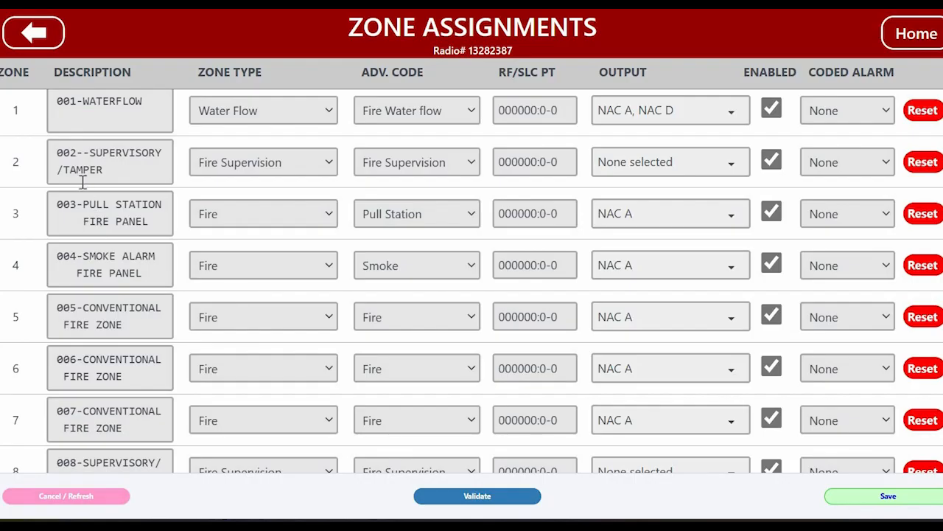
{"action": "scroll", "coordinate": [96, 212], "scroll_direction": "down", "scroll_amount": 3}
{"action": "scroll", "coordinate": [127, 243], "scroll_direction": "up", "scroll_amount": 1}
{"action": "scroll", "coordinate": [136, 243], "scroll_direction": "down", "scroll_amount": 6}
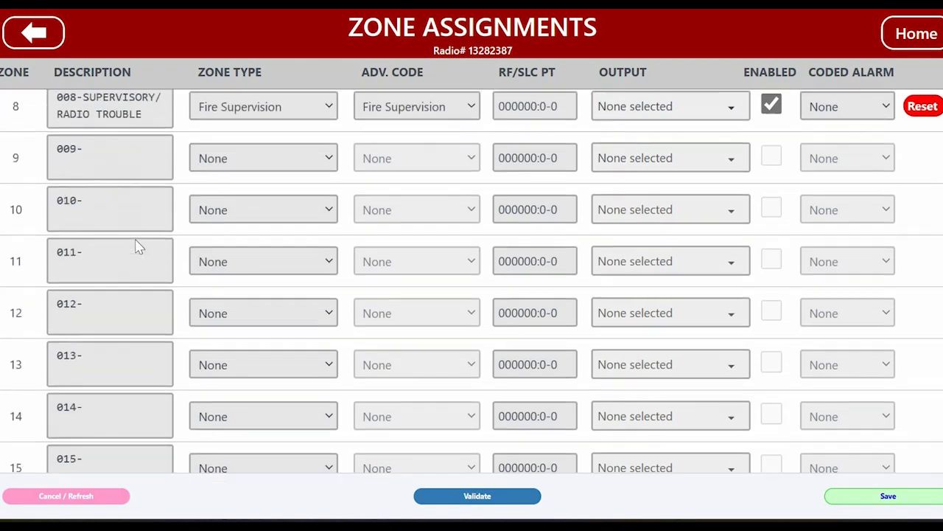
{"action": "scroll", "coordinate": [140, 247], "scroll_direction": "down", "scroll_amount": 1}
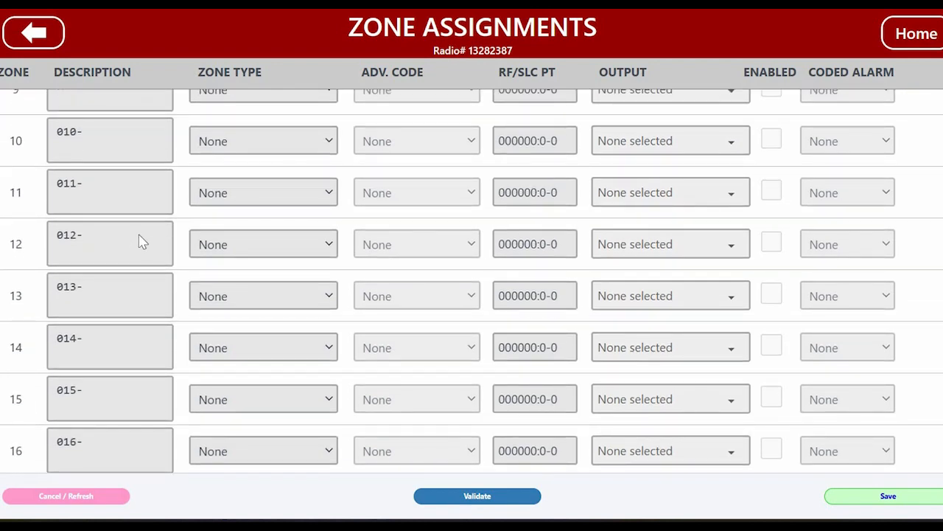
{"action": "scroll", "coordinate": [127, 264], "scroll_direction": "up", "scroll_amount": 2}
{"action": "scroll", "coordinate": [126, 258], "scroll_direction": "down", "scroll_amount": 2}
{"action": "scroll", "coordinate": [125, 213], "scroll_direction": "up", "scroll_amount": 2}
{"action": "scroll", "coordinate": [111, 224], "scroll_direction": "down", "scroll_amount": 2}
Step: Set zone 12 to zone type Fire, description FRONT PULL and advanced code Pull Station
{"action": "left_click", "coordinate": [329, 253]}
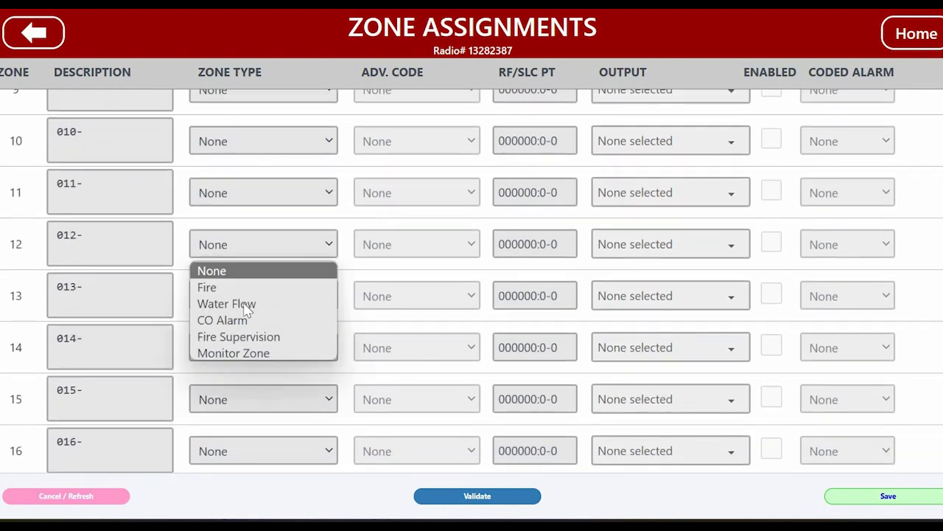
{"action": "left_click", "coordinate": [243, 289]}
{"action": "left_click", "coordinate": [138, 253]}
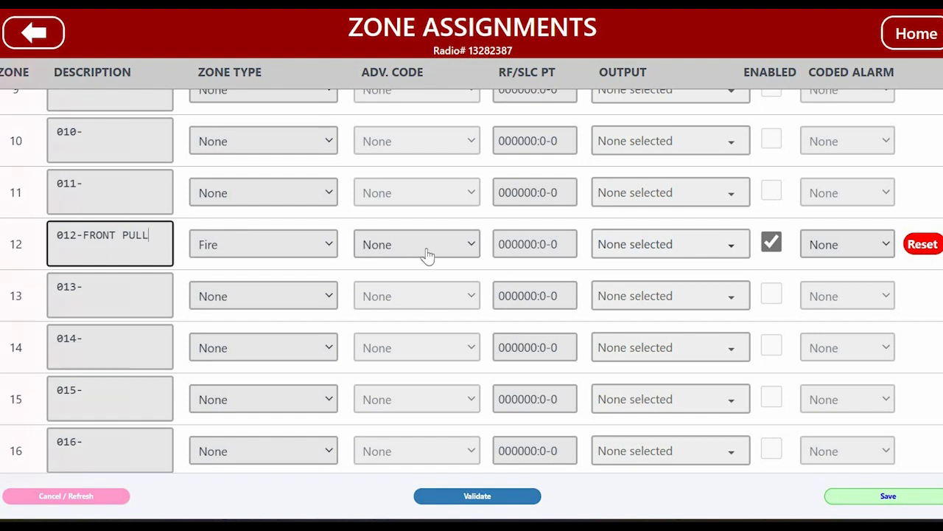
{"action": "left_click", "coordinate": [448, 256]}
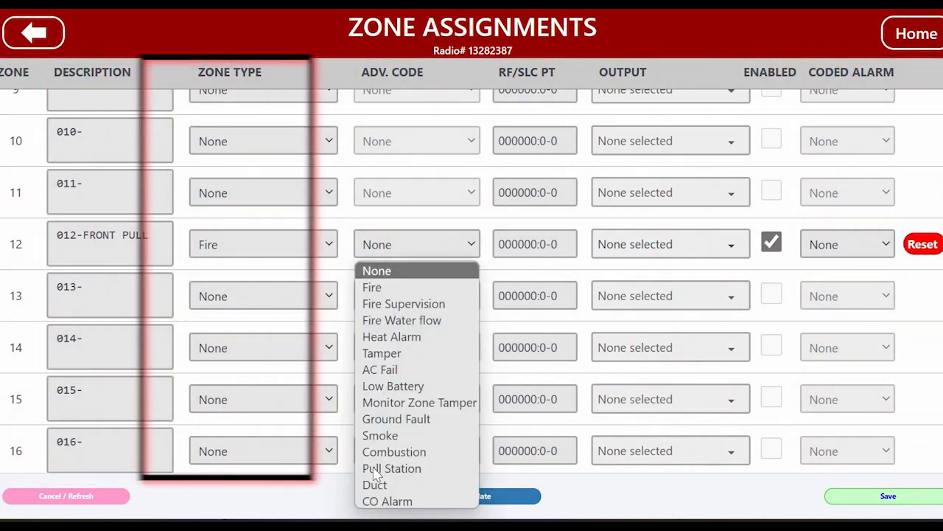
{"action": "left_click", "coordinate": [392, 469]}
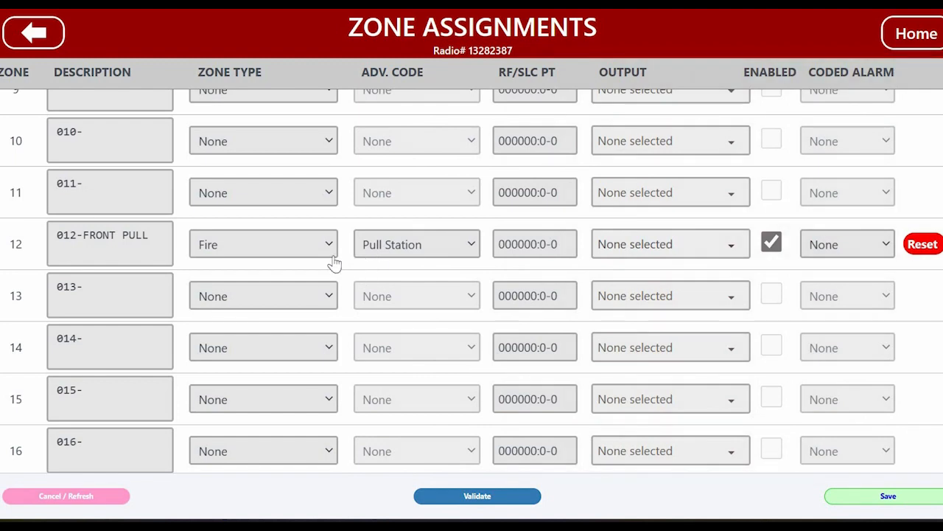
Step: In zone 12's sensor point entry, choose device 4: Fire SLC, device type FSLC-PULL (Analog Manual Pull Station) and Receiver/SLC address 1
{"action": "left_click", "coordinate": [515, 253]}
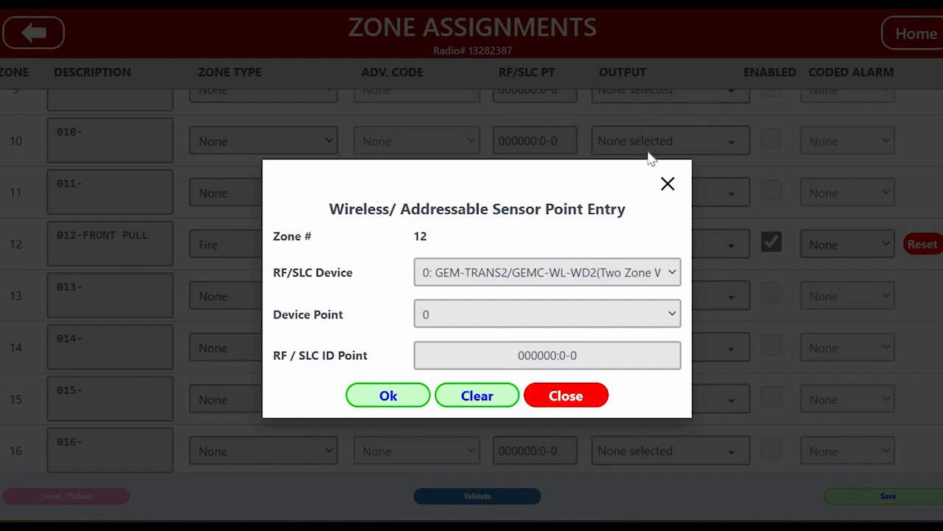
{"action": "left_click", "coordinate": [668, 184]}
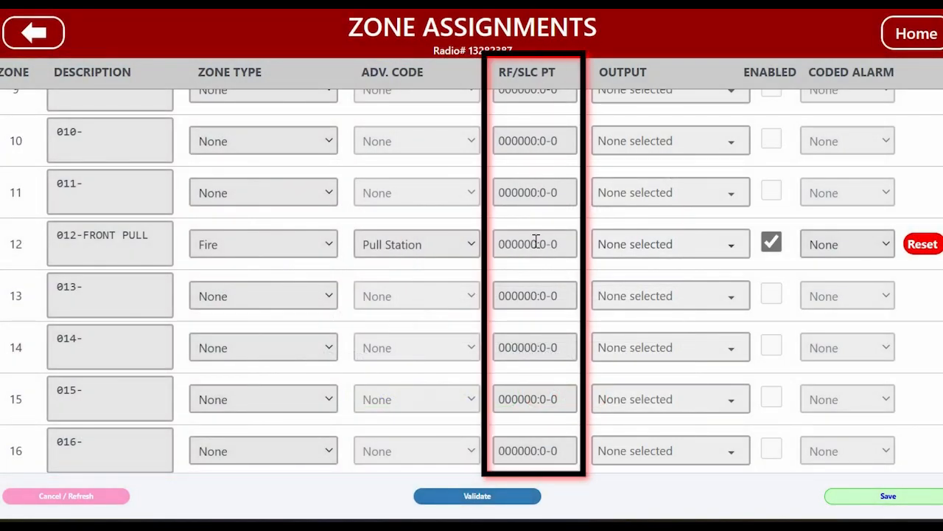
{"action": "left_click", "coordinate": [536, 243]}
{"action": "left_click", "coordinate": [457, 272]}
{"action": "left_click", "coordinate": [457, 379]}
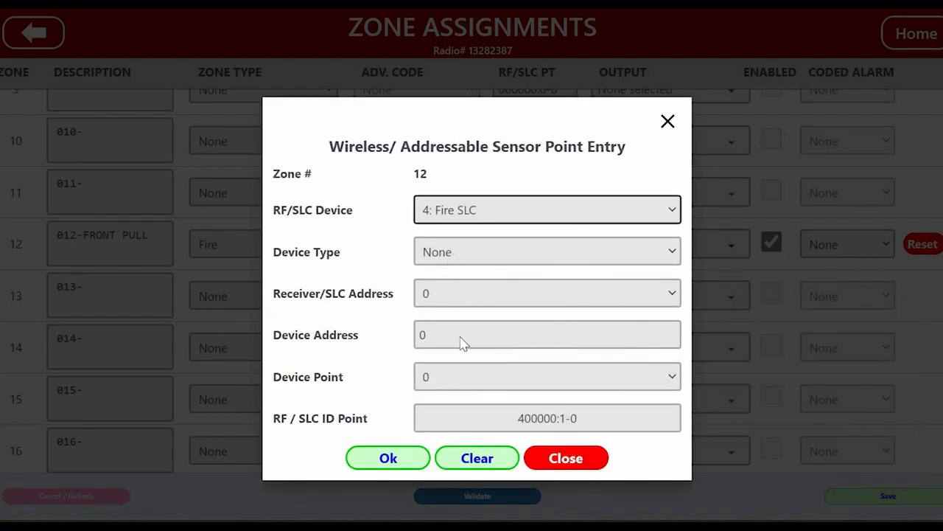
{"action": "left_click", "coordinate": [462, 254]}
{"action": "left_click", "coordinate": [461, 327]}
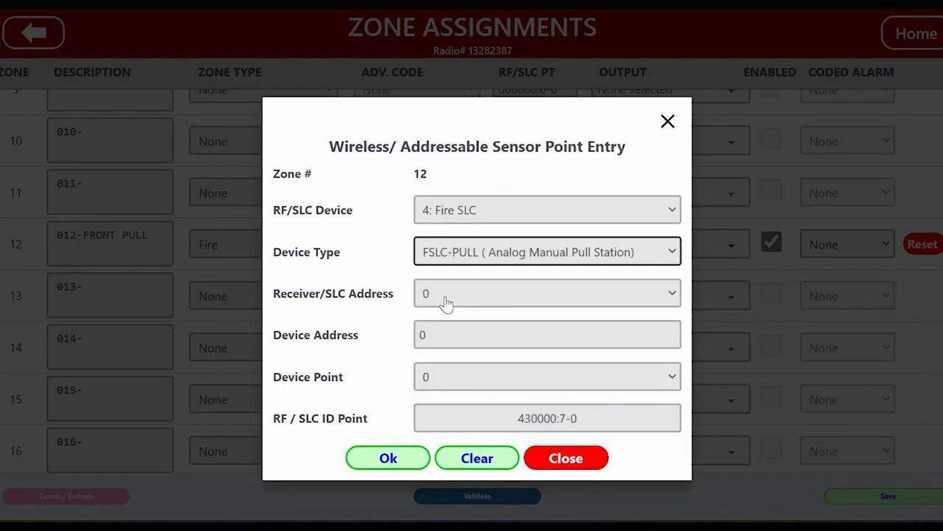
{"action": "left_click", "coordinate": [447, 299]}
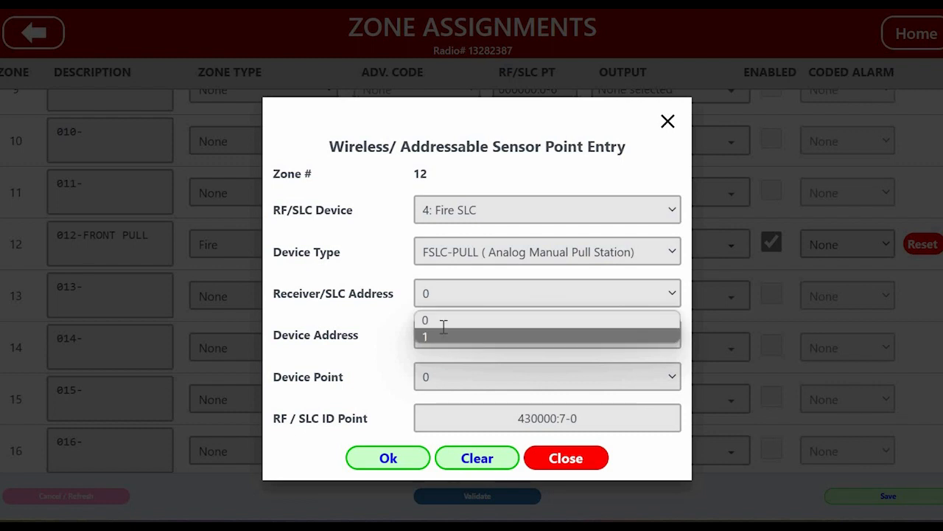
{"action": "left_click", "coordinate": [445, 336]}
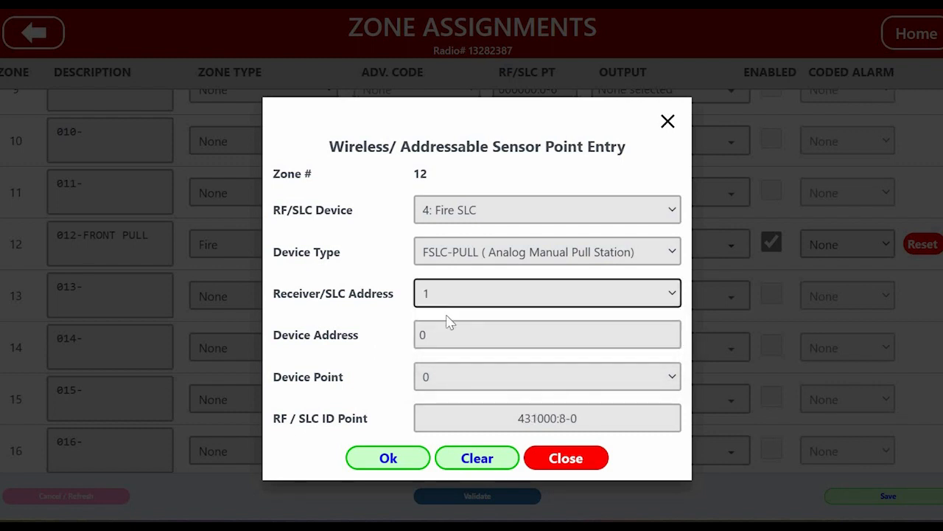
Step: Give zone 12's pull station device address 103 and device point 1, and accept the point entry
{"action": "left_click", "coordinate": [451, 333]}
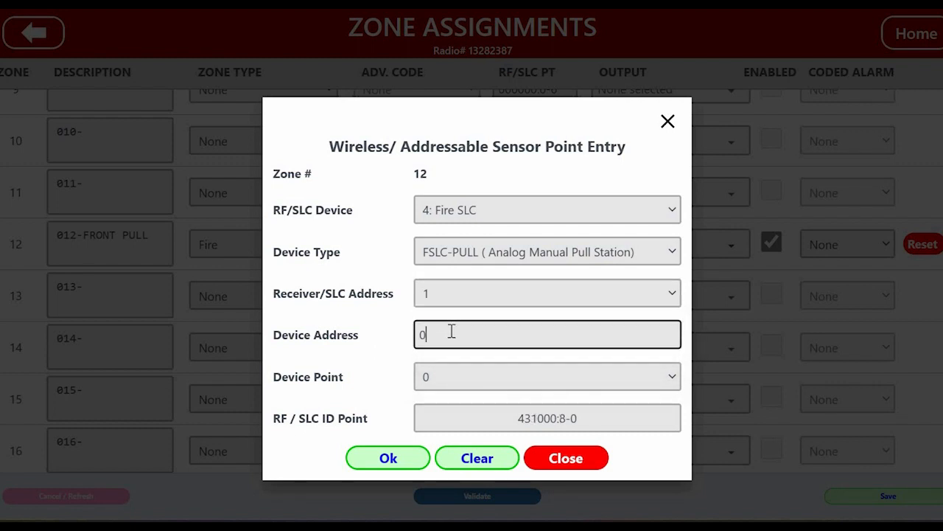
{"action": "type", "text": "103"}
{"action": "left_click", "coordinate": [440, 382]}
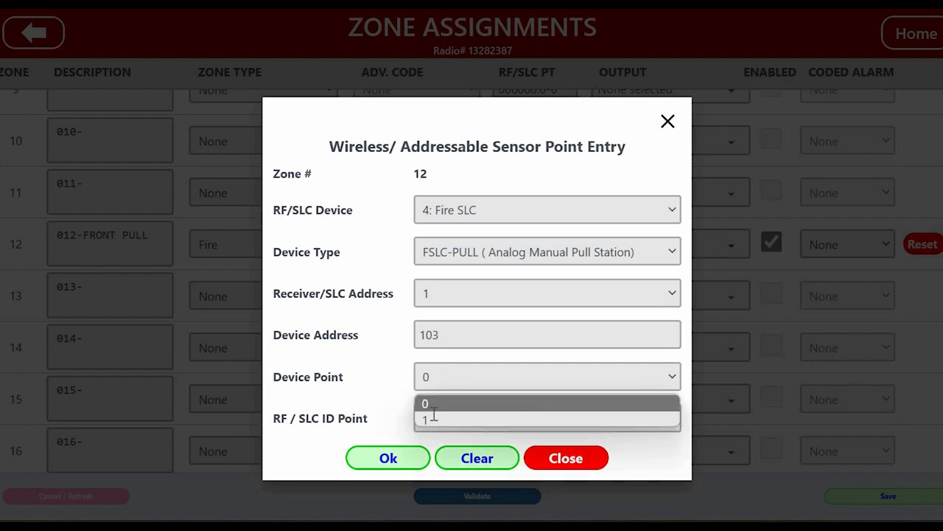
{"action": "left_click", "coordinate": [435, 418]}
{"action": "left_click", "coordinate": [411, 458]}
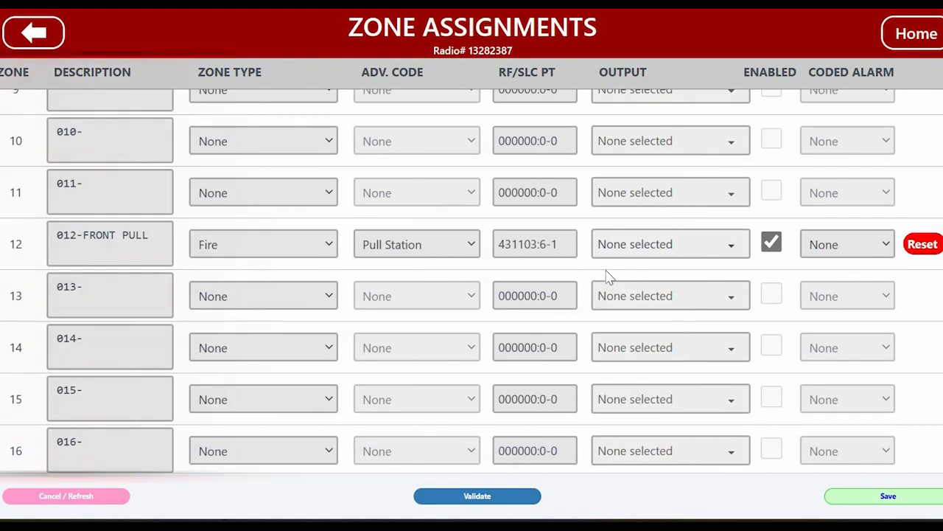
Step: Assign outputs NAC A, NAC B, NAC C and NAC D to zone 12 and save the zone assignments
{"action": "left_click", "coordinate": [671, 250]}
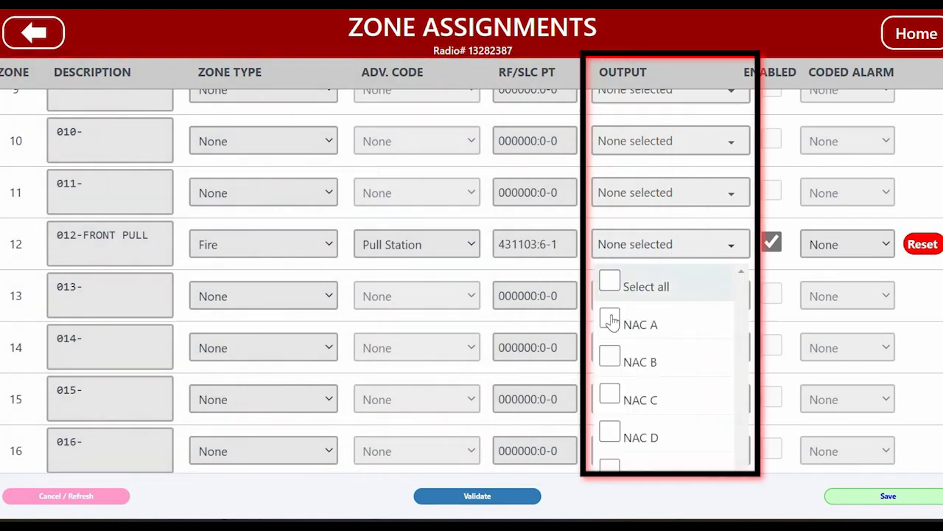
{"action": "left_click", "coordinate": [611, 320]}
{"action": "left_click", "coordinate": [611, 320]}
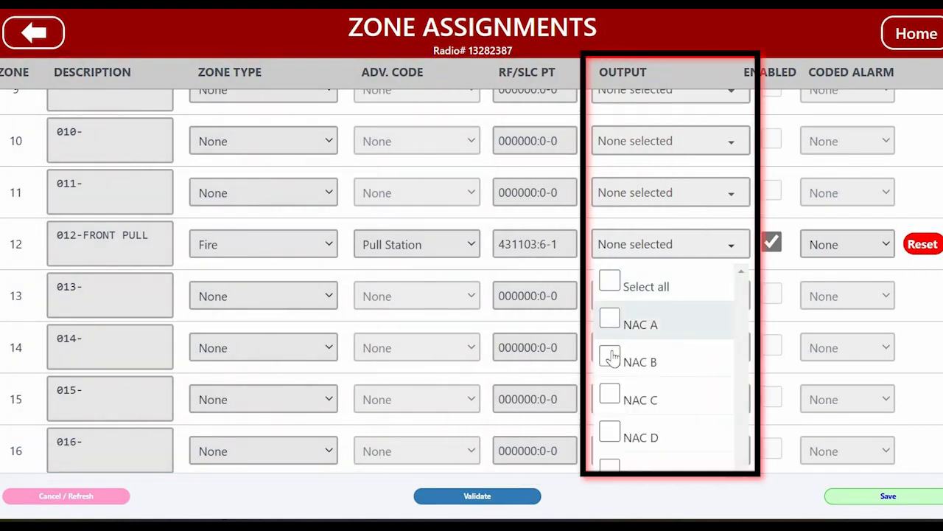
{"action": "left_click", "coordinate": [610, 320]}
{"action": "left_click", "coordinate": [610, 357]}
{"action": "left_click", "coordinate": [610, 395]}
{"action": "left_click", "coordinate": [610, 433]}
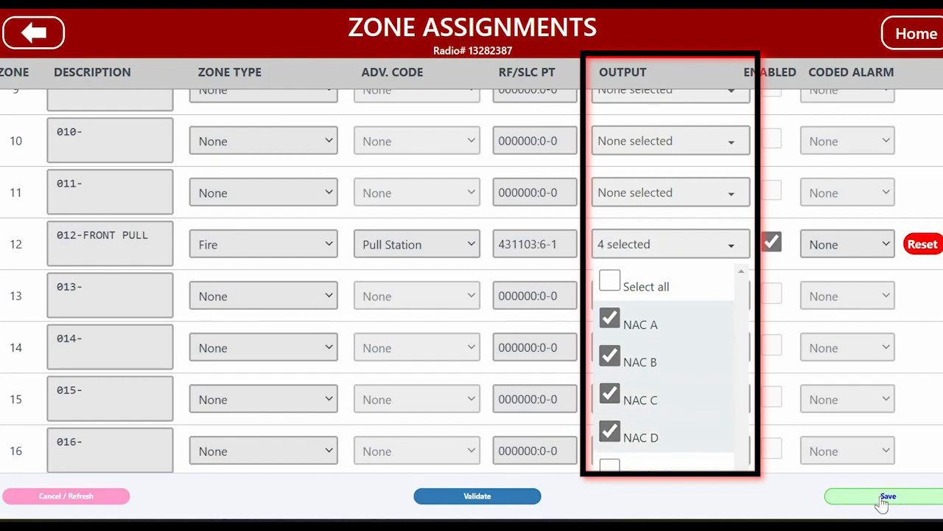
{"action": "left_click", "coordinate": [884, 497]}
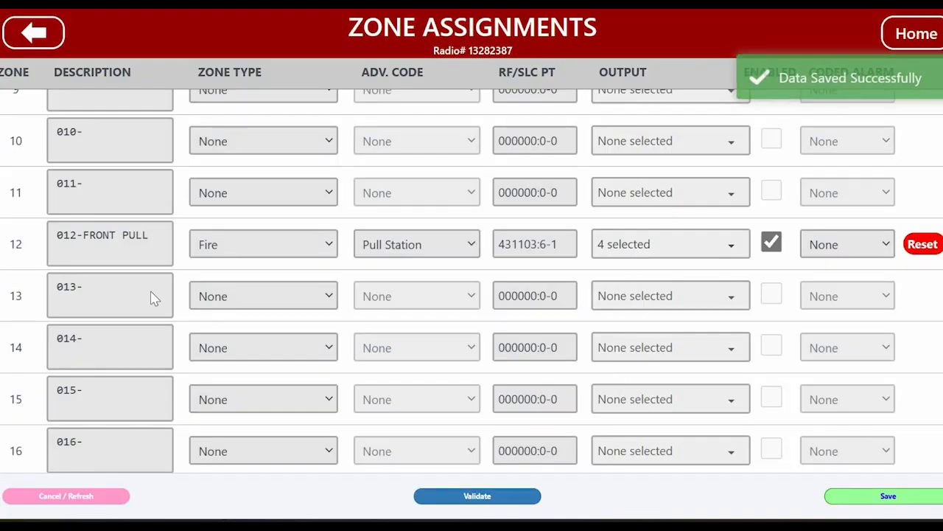
Step: Set zone 13 to zone type Fire, description FACP SMK and advanced code Smoke
{"action": "left_click", "coordinate": [236, 299]}
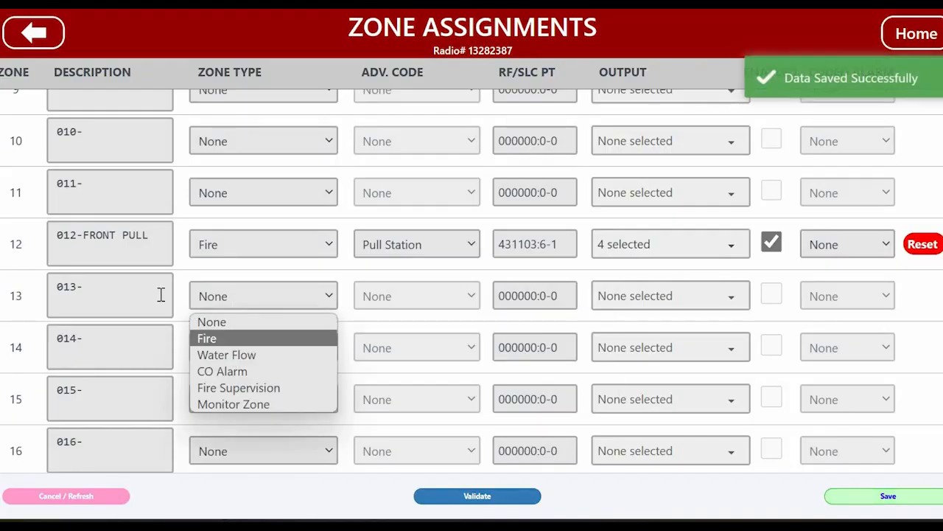
{"action": "left_click", "coordinate": [206, 338]}
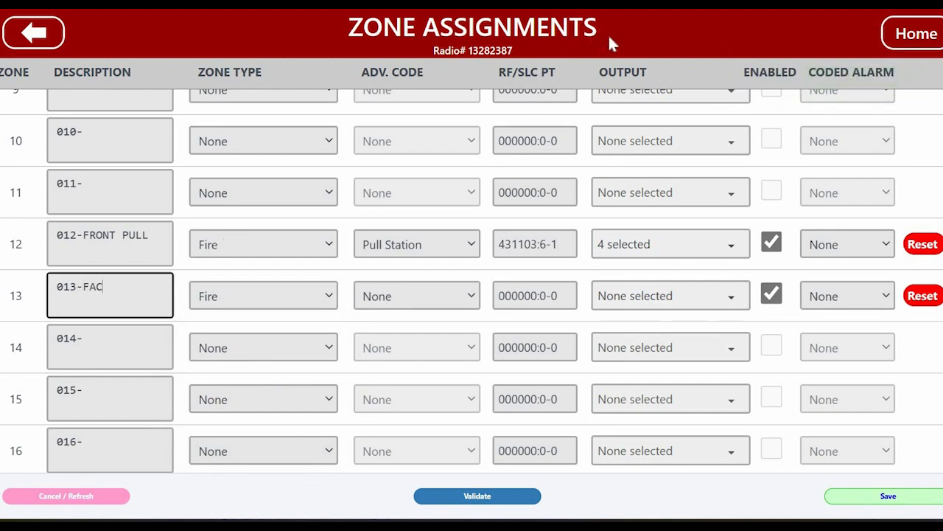
{"action": "type", "text": "MK"}
{"action": "left_click", "coordinate": [457, 308]}
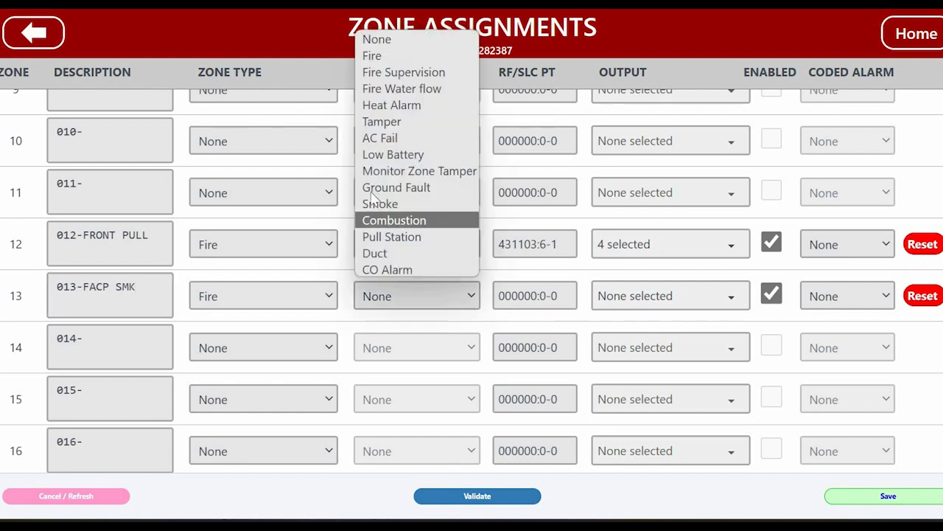
{"action": "left_click", "coordinate": [390, 204]}
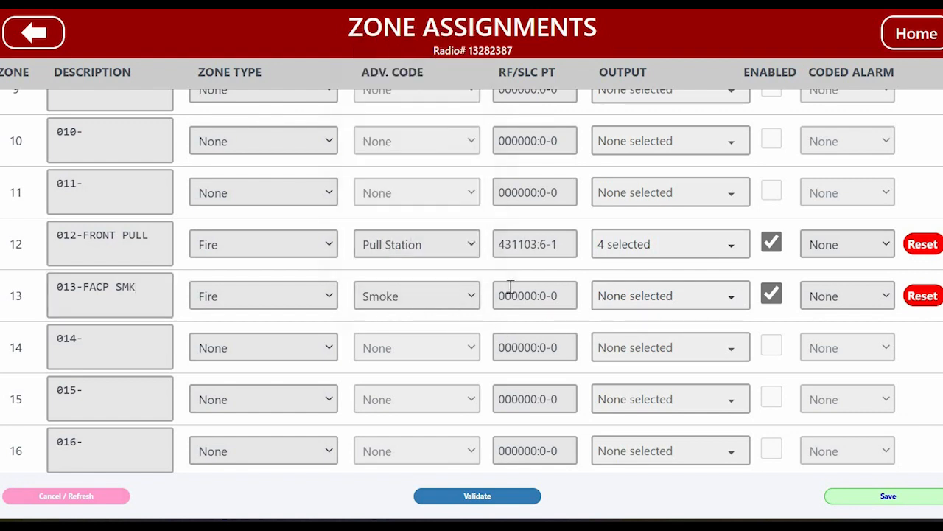
Step: In zone 13's sensor point entry, choose device 4: Fire SLC, device type FSLC-SMK (Photoelectric Smoke) and Receiver/SLC address 1
{"action": "left_click", "coordinate": [511, 293]}
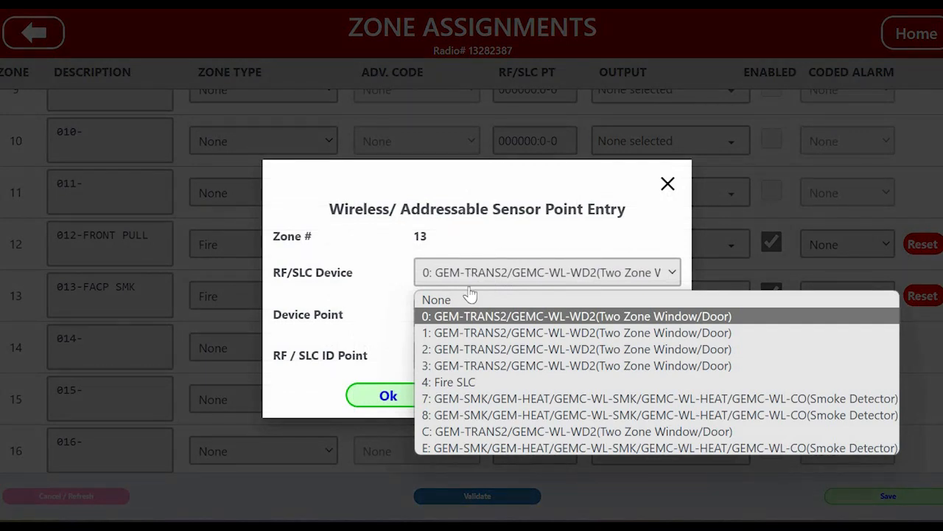
{"action": "left_click", "coordinate": [457, 381]}
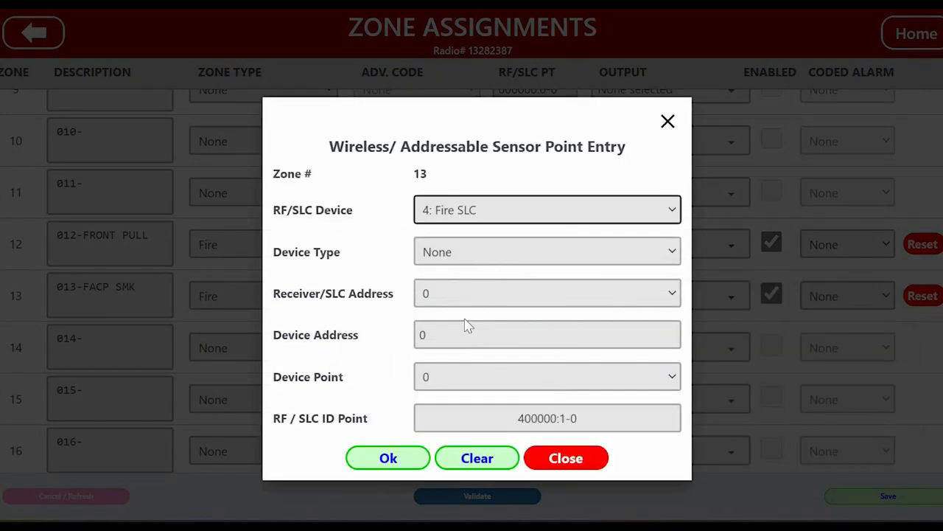
{"action": "left_click", "coordinate": [480, 251]}
{"action": "left_click", "coordinate": [478, 294]}
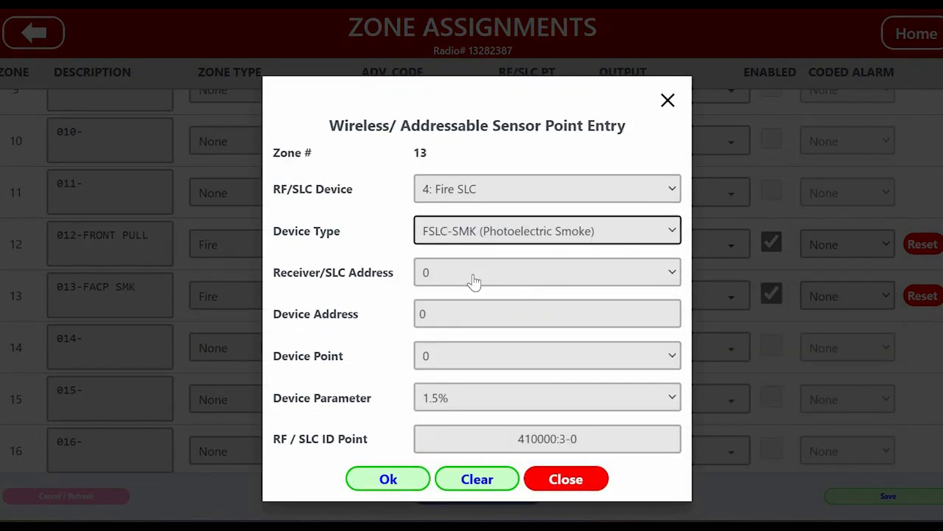
{"action": "left_click", "coordinate": [467, 313]}
Step: Give zone 13's photoelectric smoke detector device address 10 and device point 1, and accept the point entry
{"action": "left_click", "coordinate": [469, 312]}
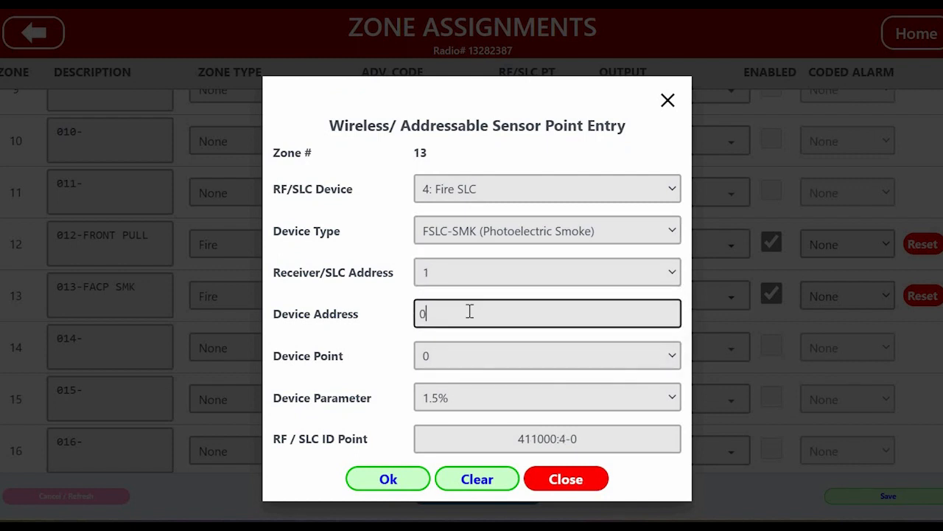
{"action": "key", "text": "BackSpace"}
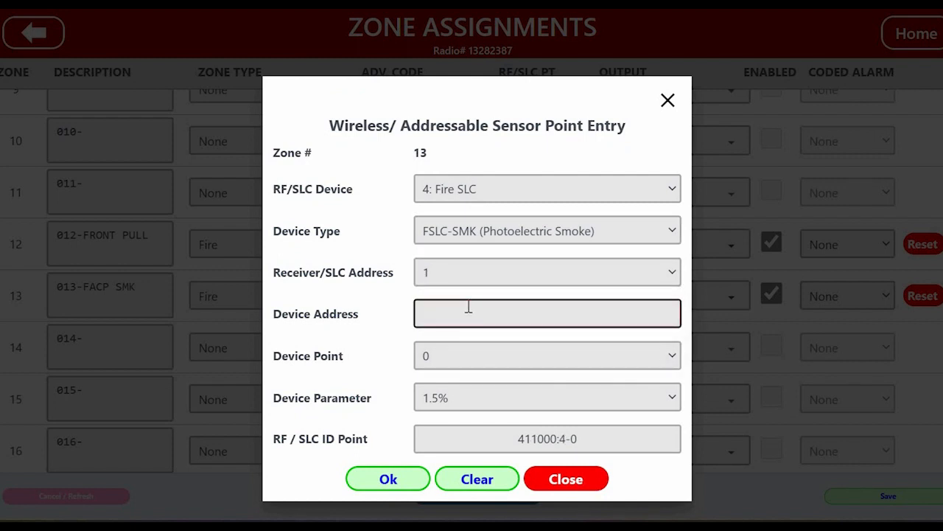
{"action": "type", "text": "10"}
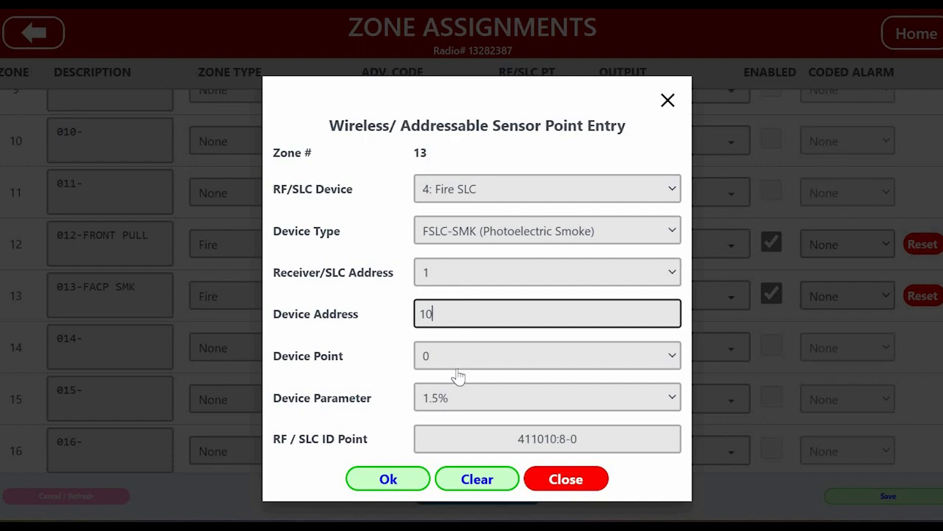
{"action": "left_click", "coordinate": [460, 364]}
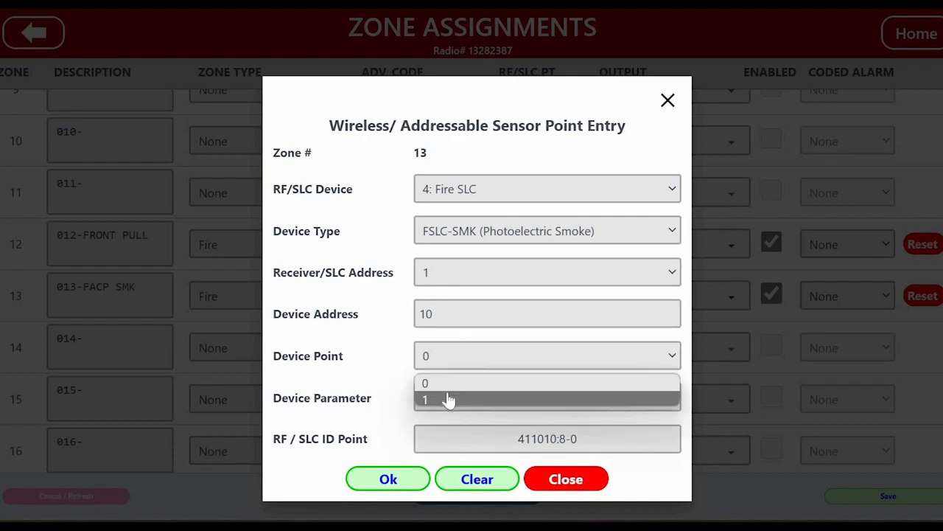
{"action": "left_click", "coordinate": [446, 399]}
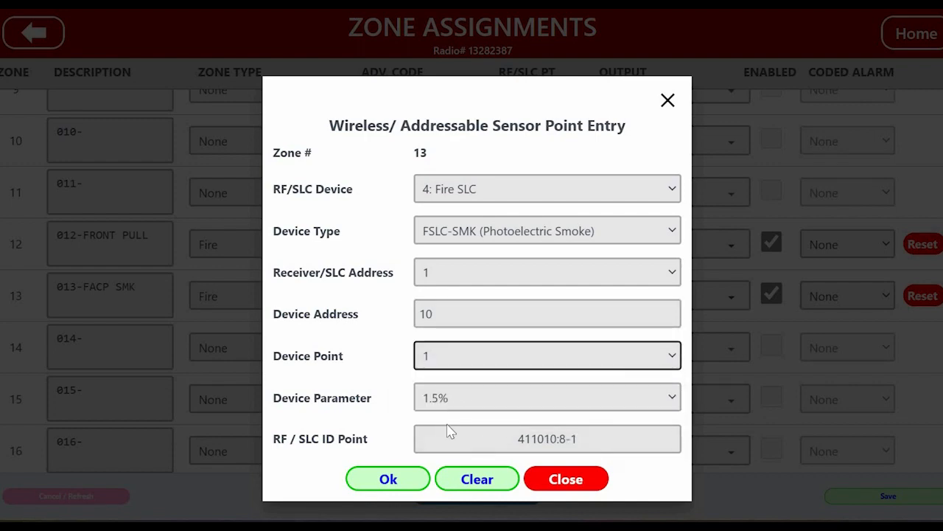
{"action": "left_click", "coordinate": [387, 479]}
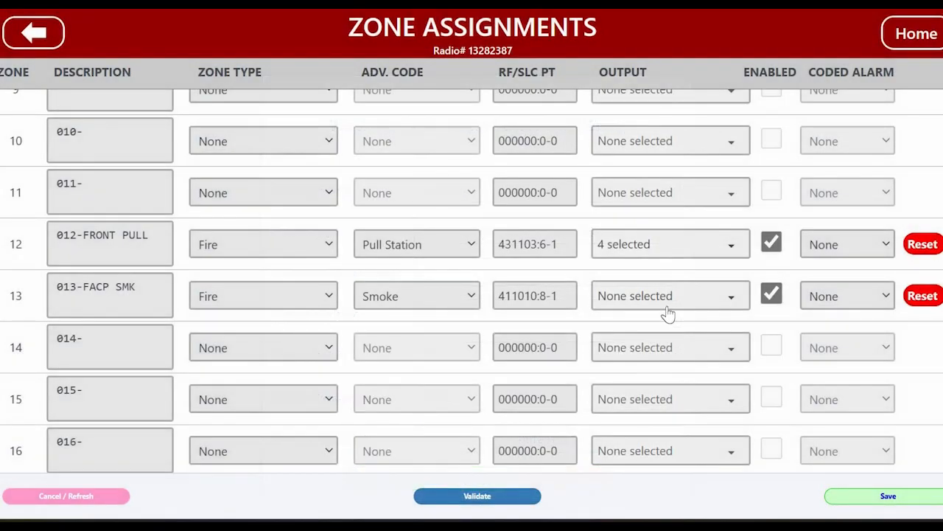
Step: Assign outputs NAC A, NAC B, NAC C and NAC D to zone 13 and save the zone assignments
{"action": "left_click", "coordinate": [667, 297]}
{"action": "left_click", "coordinate": [610, 410]}
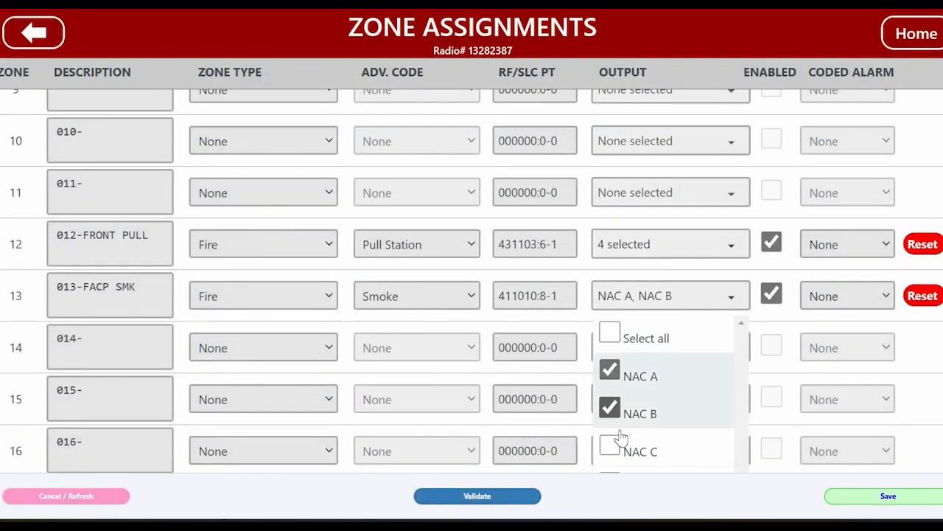
{"action": "scroll", "coordinate": [610, 439], "scroll_direction": "down", "scroll_amount": 1}
{"action": "left_click", "coordinate": [610, 383]}
{"action": "left_click", "coordinate": [609, 421]}
{"action": "left_click", "coordinate": [840, 497]}
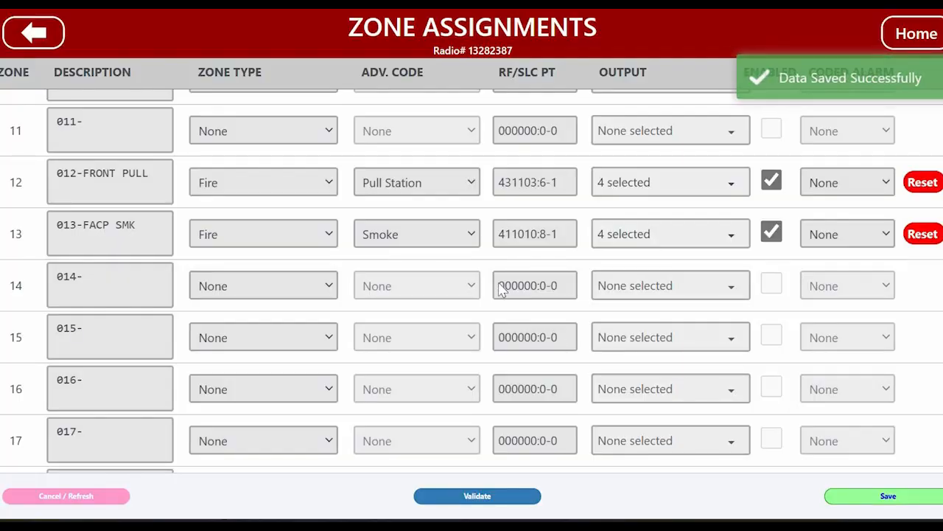
Step: Review the sensor point entry of zone 249 (EZM2 PT#1), checking its RF/SLC device, device address and device point
{"action": "scroll", "coordinate": [500, 287], "scroll_direction": "down", "scroll_amount": 20}
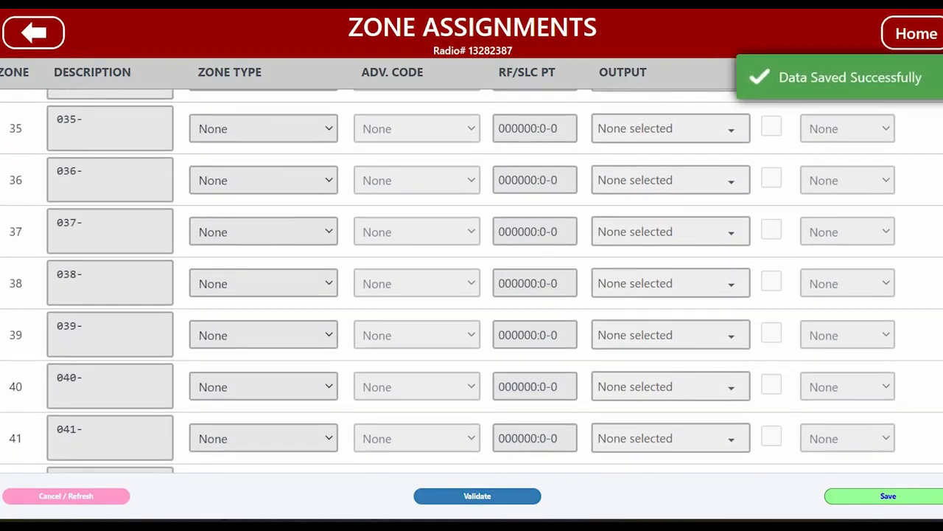
{"action": "scroll", "coordinate": [921, 390], "scroll_direction": "down", "scroll_amount": 20}
{"action": "scroll", "coordinate": [899, 451], "scroll_direction": "down", "scroll_amount": 8}
{"action": "scroll", "coordinate": [896, 450], "scroll_direction": "up", "scroll_amount": 2}
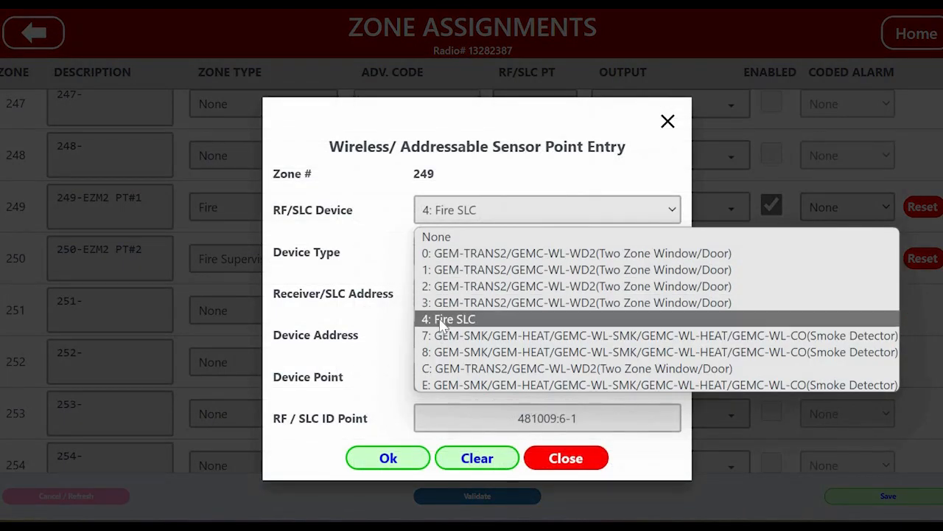
{"action": "left_click", "coordinate": [390, 208]}
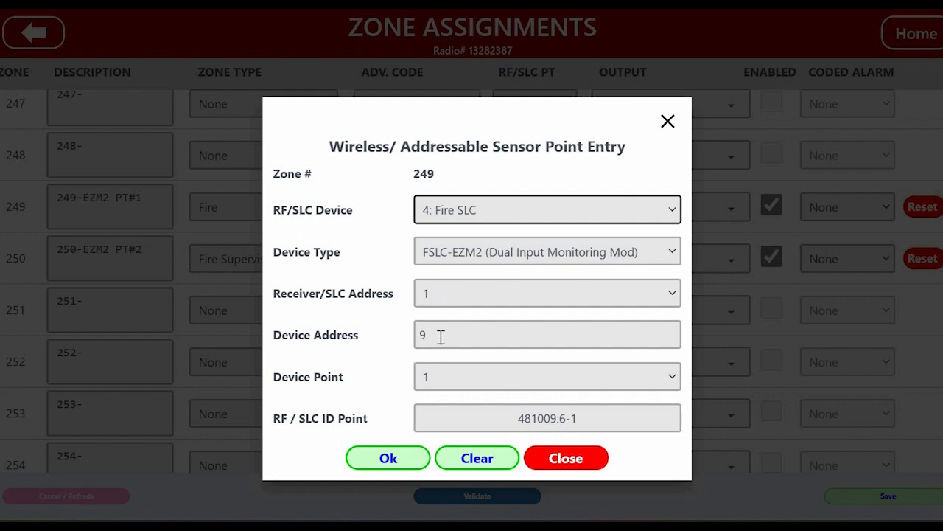
{"action": "left_click", "coordinate": [435, 385]}
{"action": "left_click", "coordinate": [414, 420]}
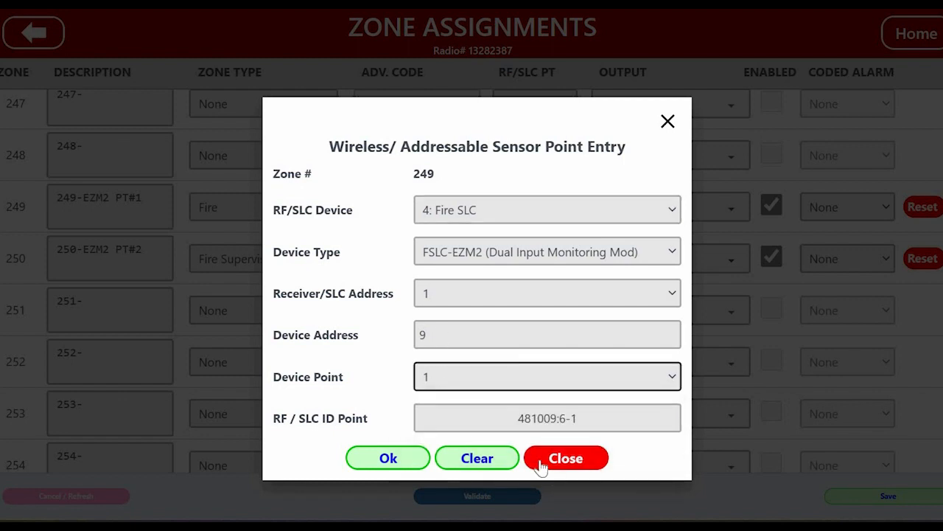
{"action": "left_click", "coordinate": [415, 460]}
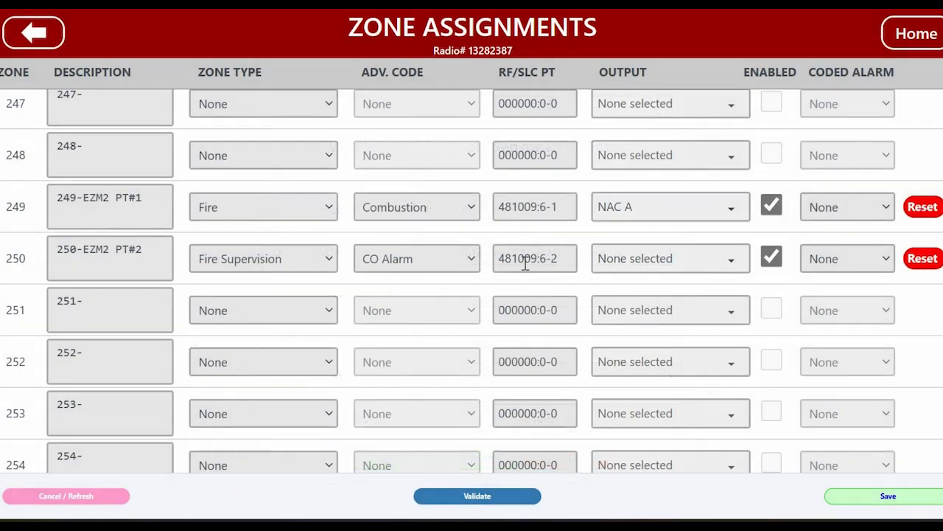
Step: Review the sensor point entry of zone 250 (EZM2 PT#2), checking its device type, device address and device point
{"action": "left_click", "coordinate": [525, 271]}
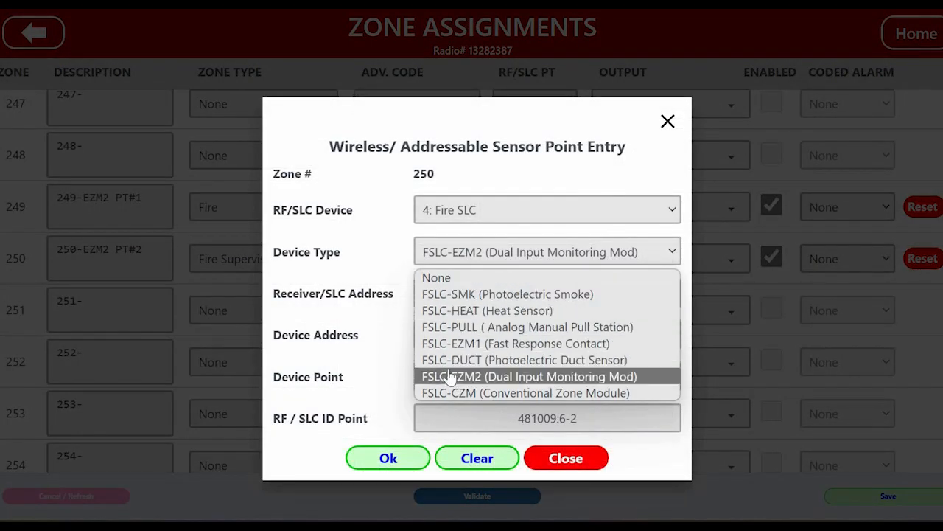
{"action": "left_click", "coordinate": [379, 290]}
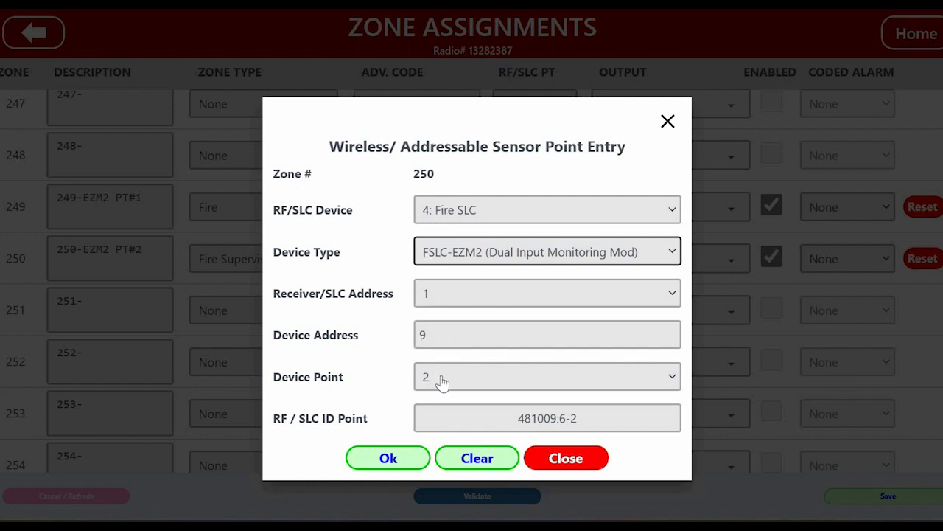
{"action": "left_click", "coordinate": [387, 458]}
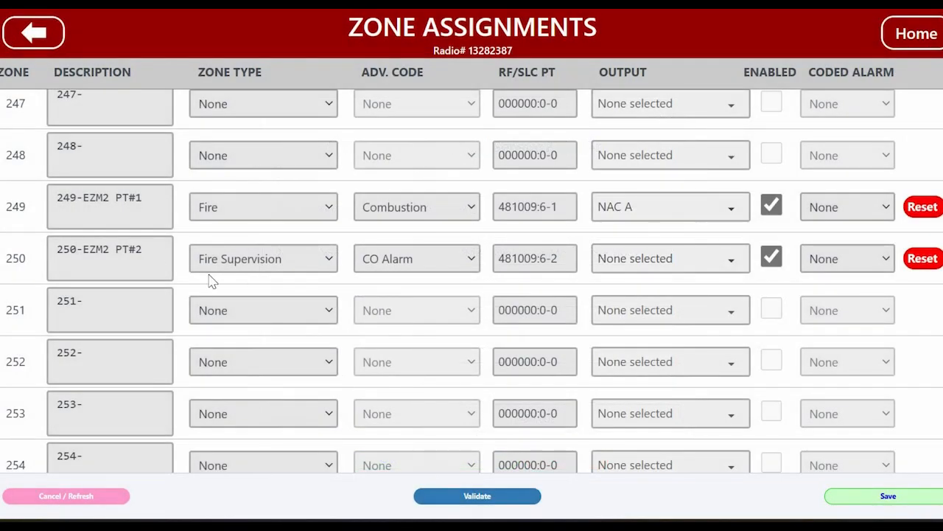